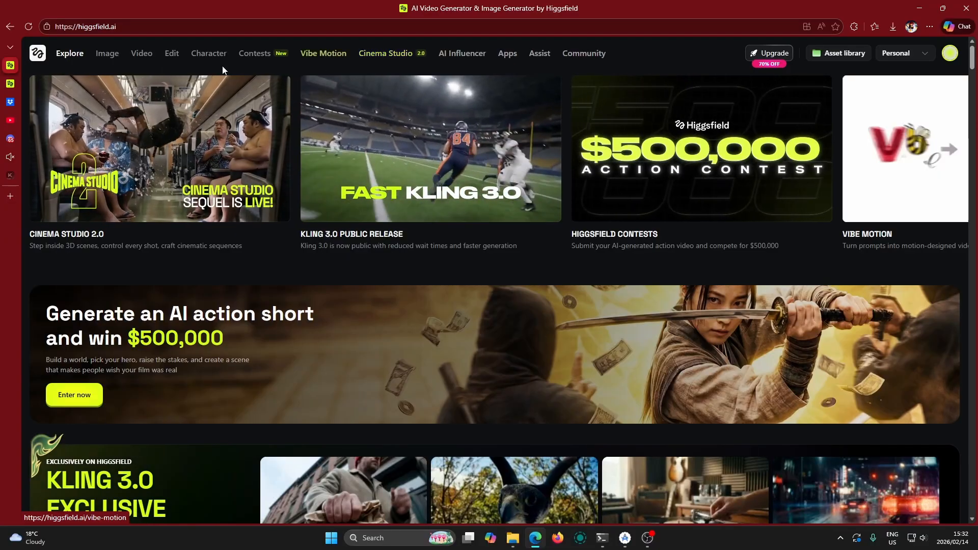
Open Cinema Studio 2.0 and switch its generator to video mode
mouse_move(104, 57)
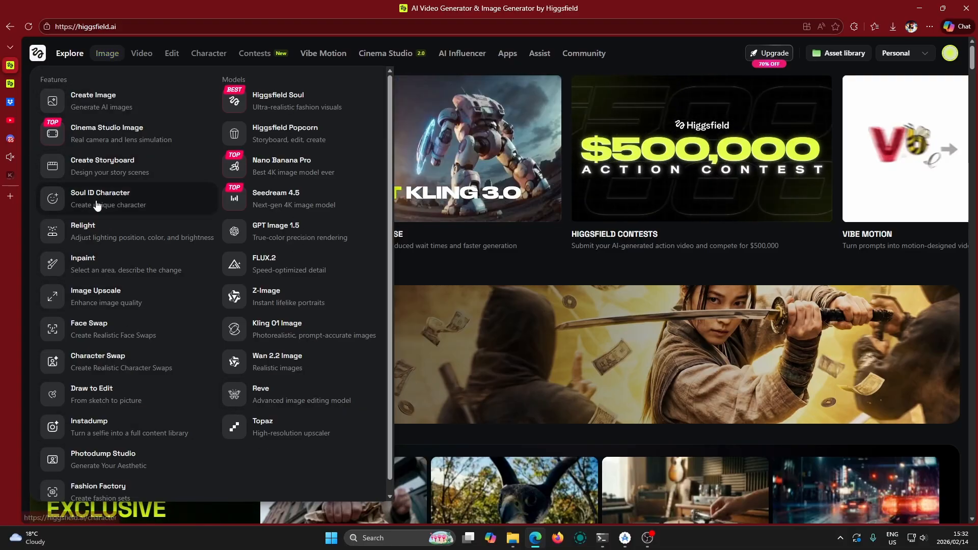
mouse_move(136, 57)
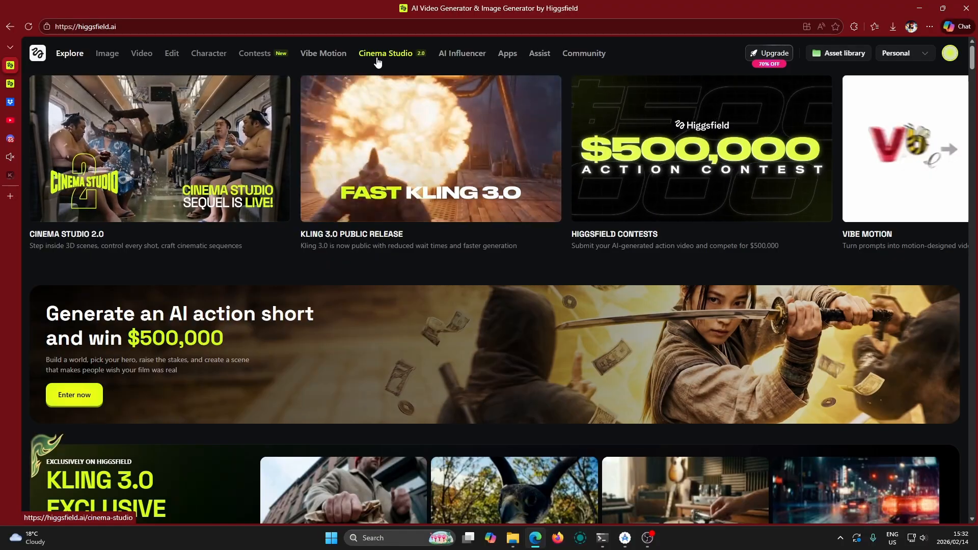
click(397, 61)
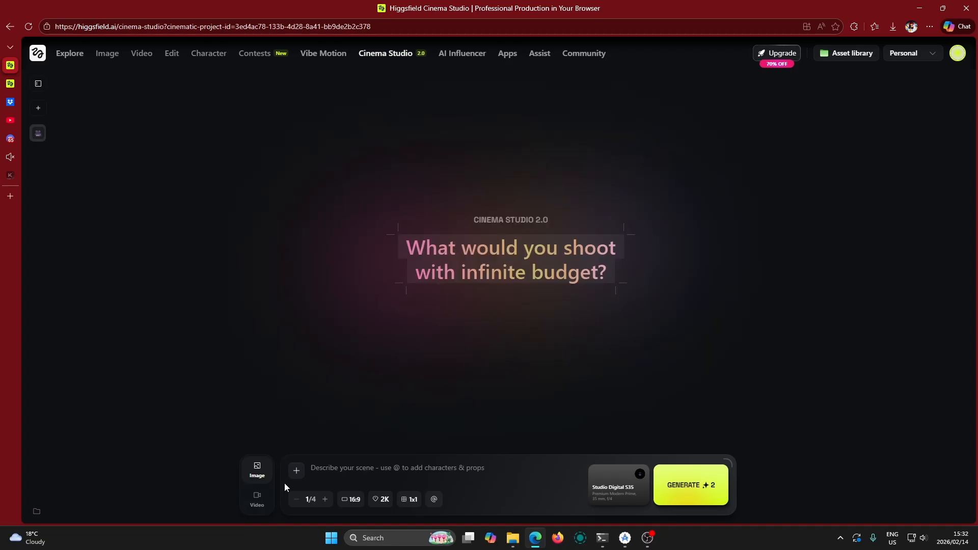
click(257, 504)
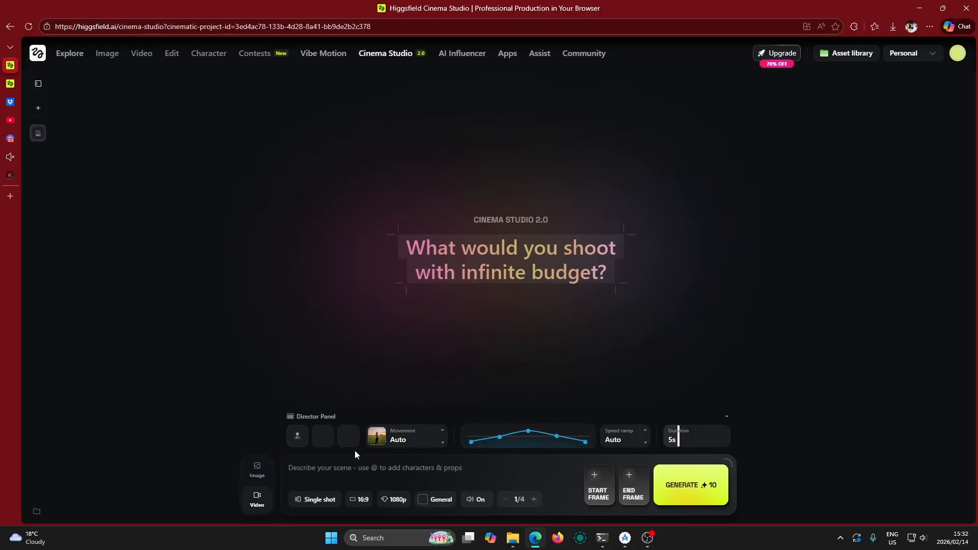
Look over the character slot and the camera movement presets for the video, from Static to 360 roll
click(298, 438)
click(261, 418)
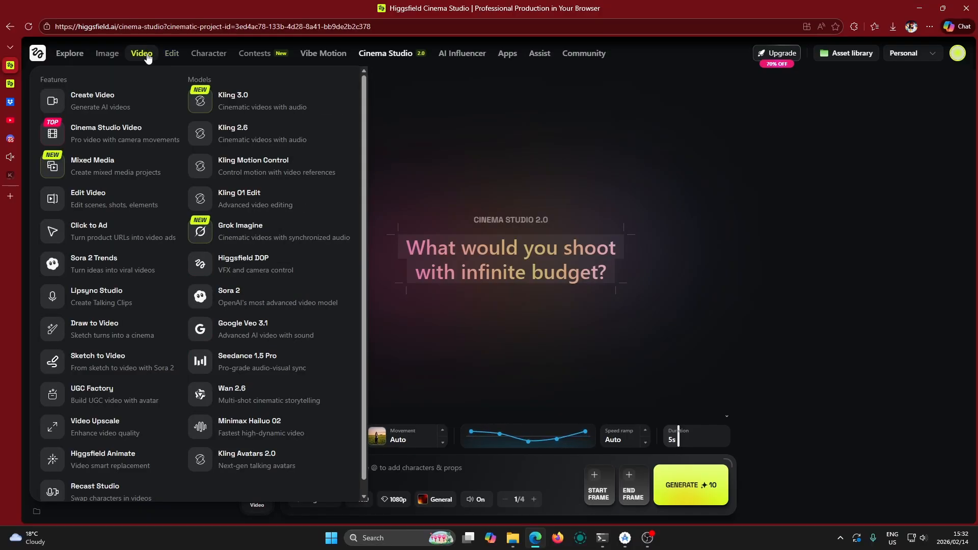
click(416, 442)
scroll(438, 306, down, 2)
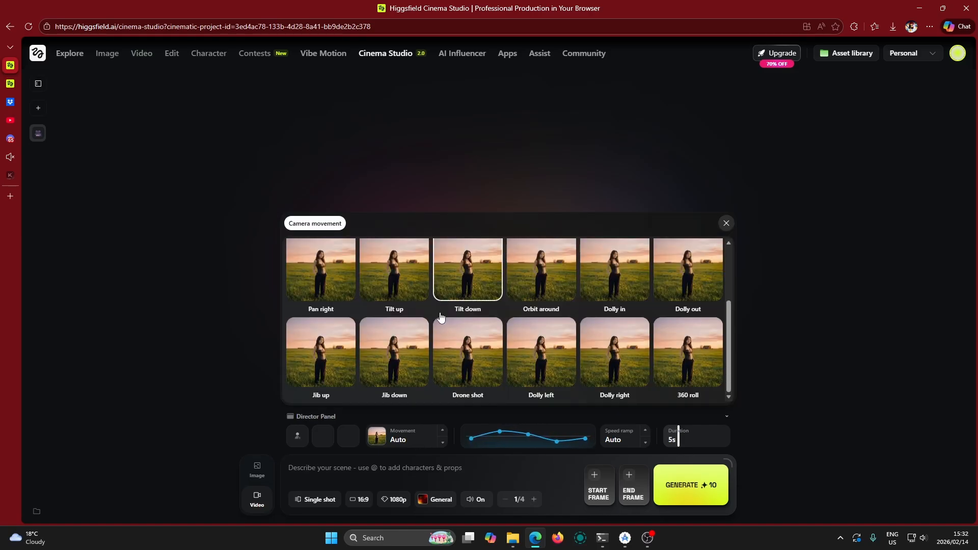
scroll(445, 341, up, 2)
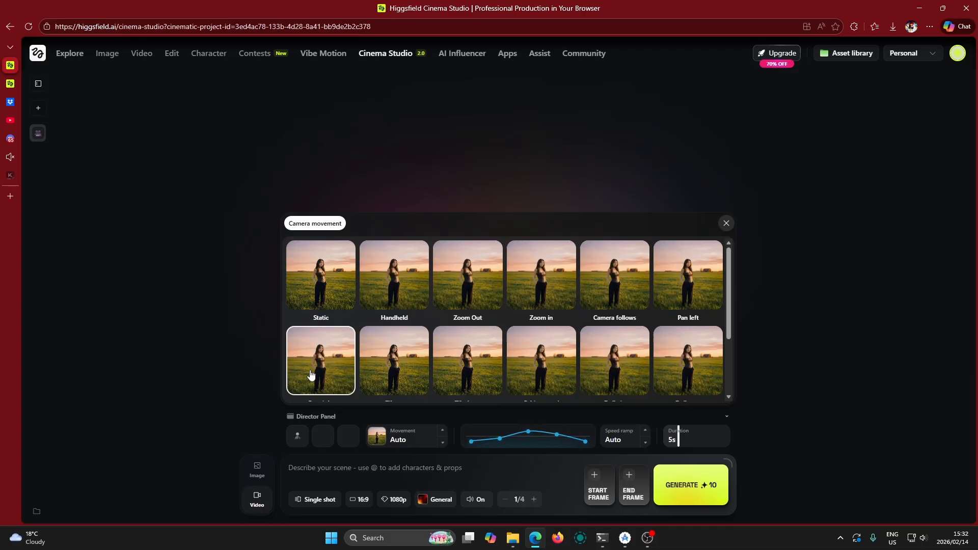
click(251, 348)
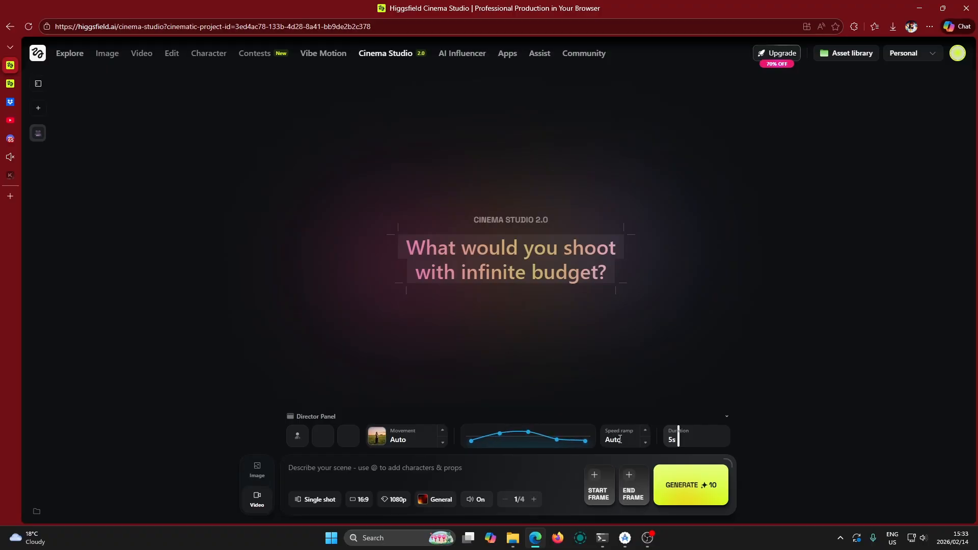
Try the speed ramp presets, including Custom and Speed up, and return to Auto
click(645, 442)
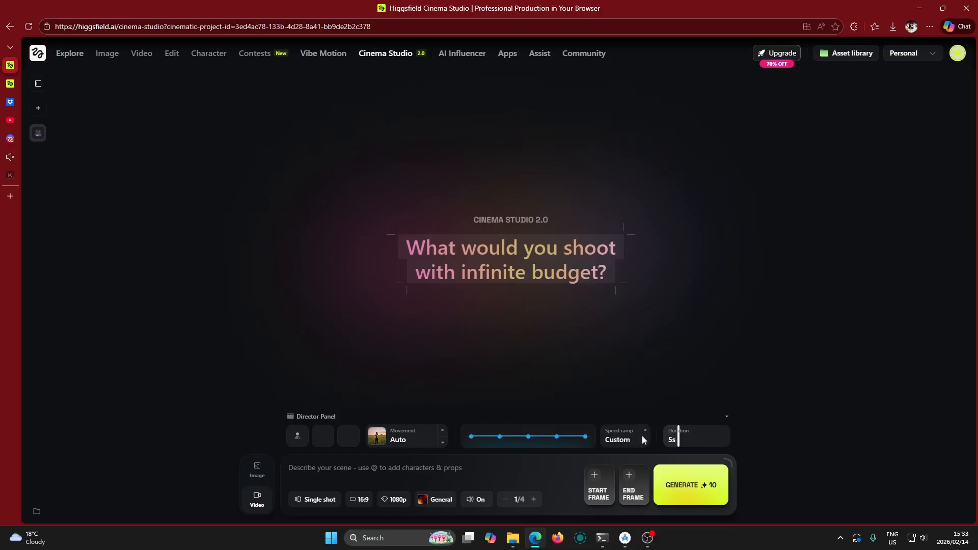
click(645, 434)
click(647, 432)
click(646, 431)
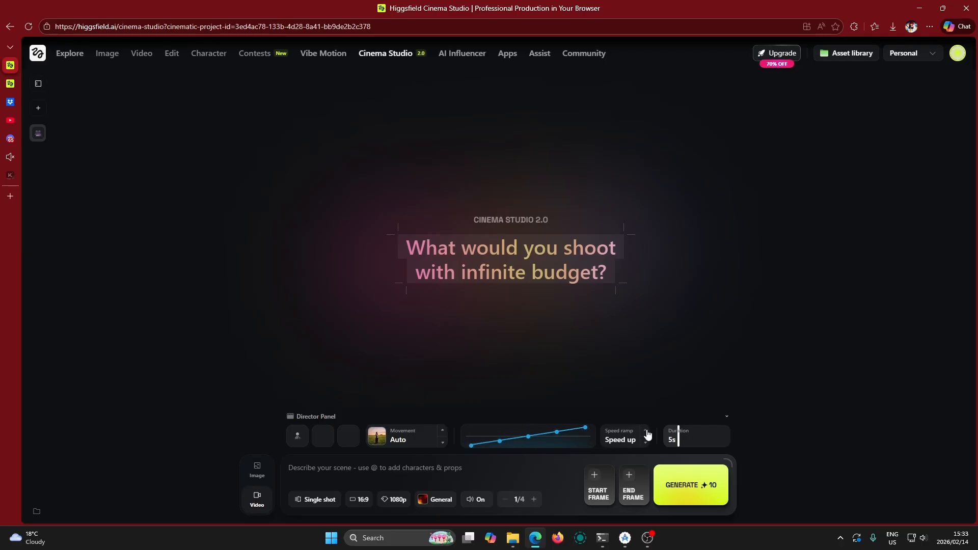
click(646, 432)
click(645, 442)
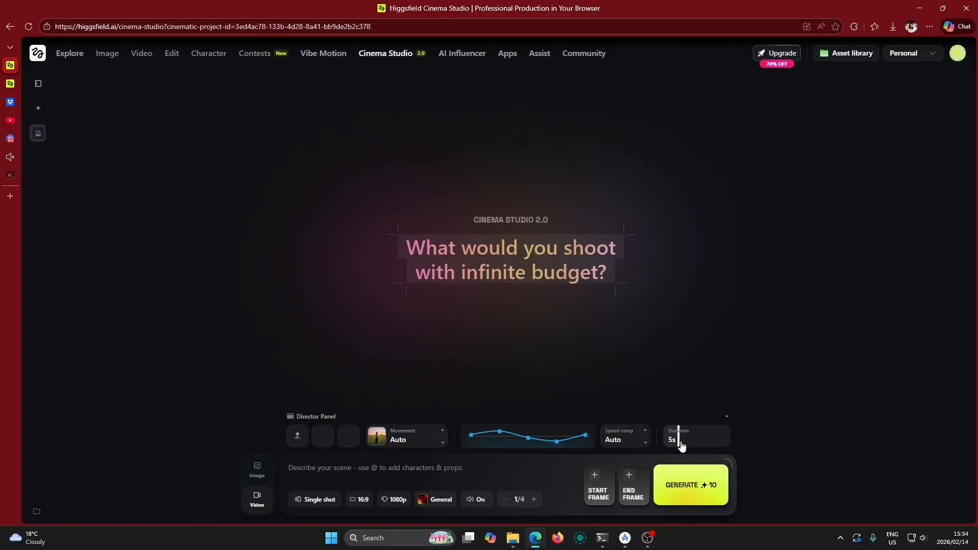
Set the video duration to 12 seconds
mouse_move(682, 444)
mouse_down()
mouse_move(732, 444)
mouse_move(685, 448)
mouse_up()
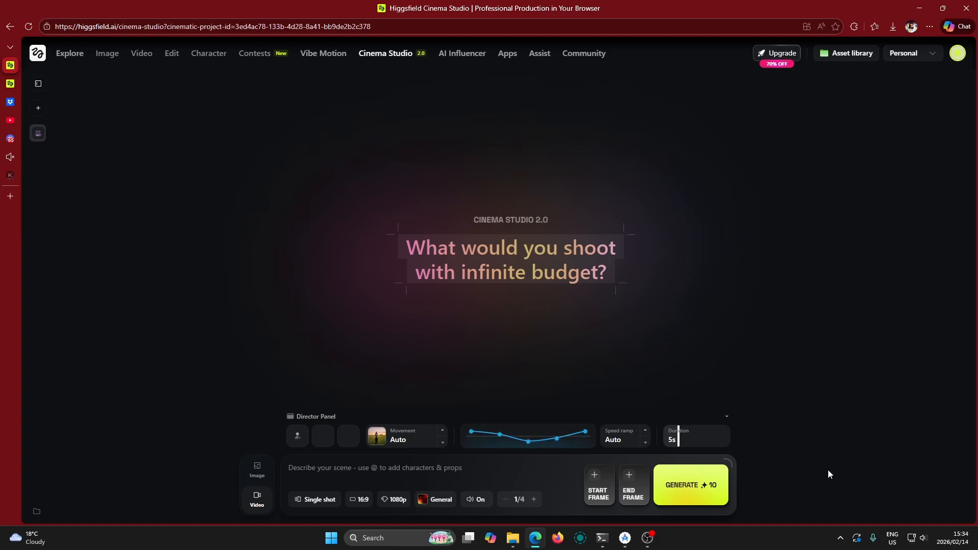
drag(678, 441, 727, 438)
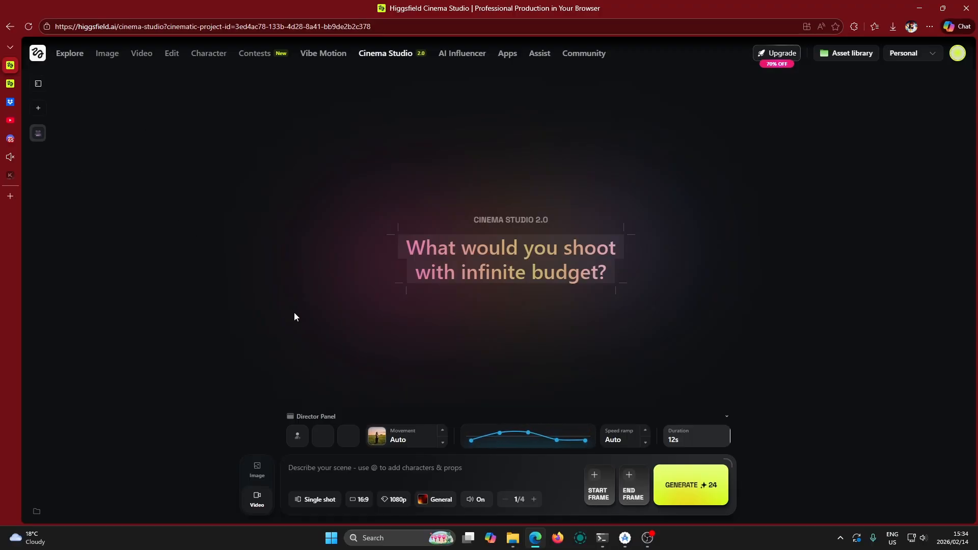
Switch to image mode and enter the prompt "a superhero standing in an empty field"
click(257, 471)
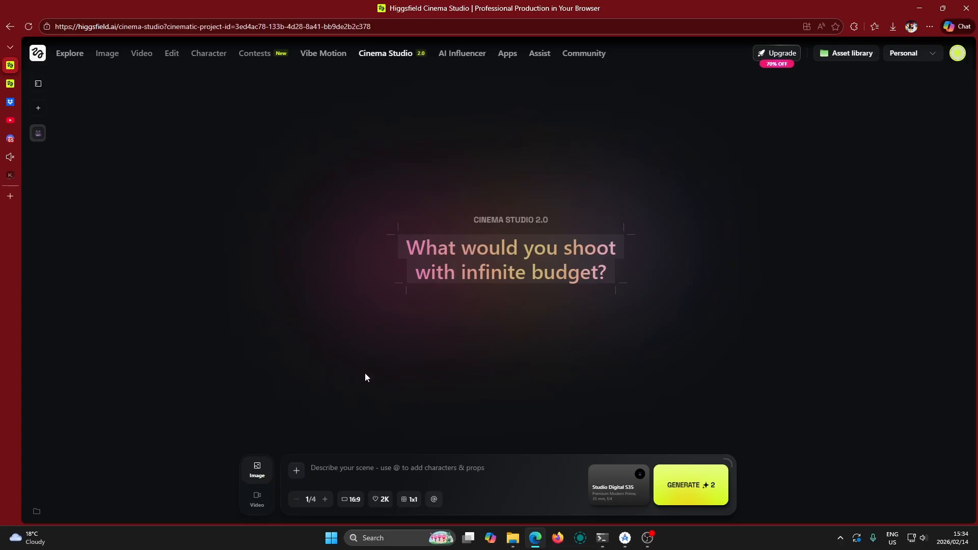
click(389, 470)
text(a superhero standing in an empty field)
Select the 16:9 cinematic aspect ratio for the image and review the alternative ratios
click(348, 499)
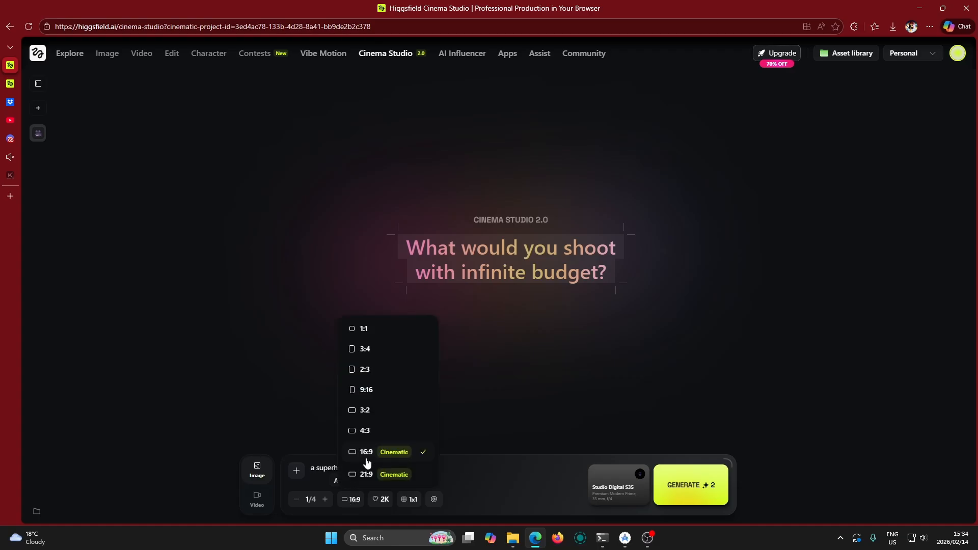
click(374, 452)
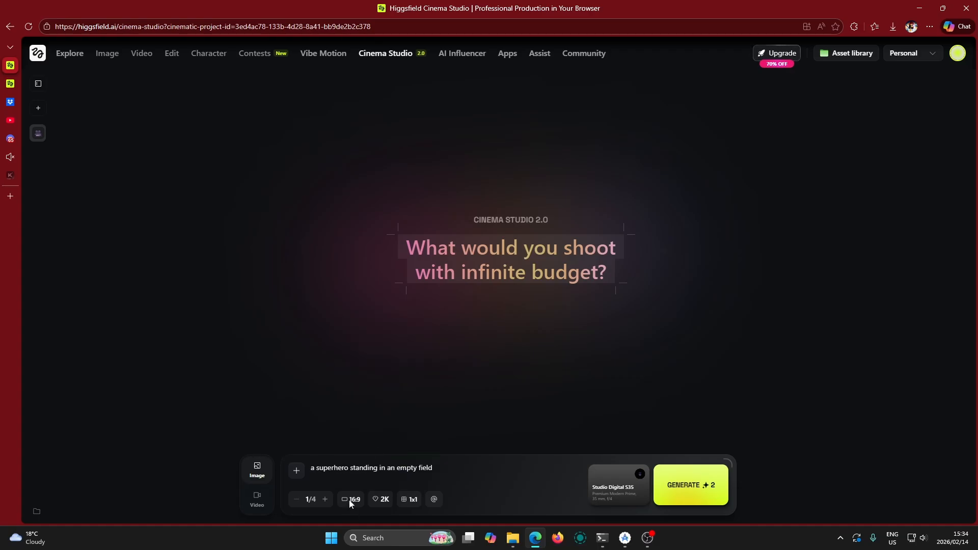
click(351, 500)
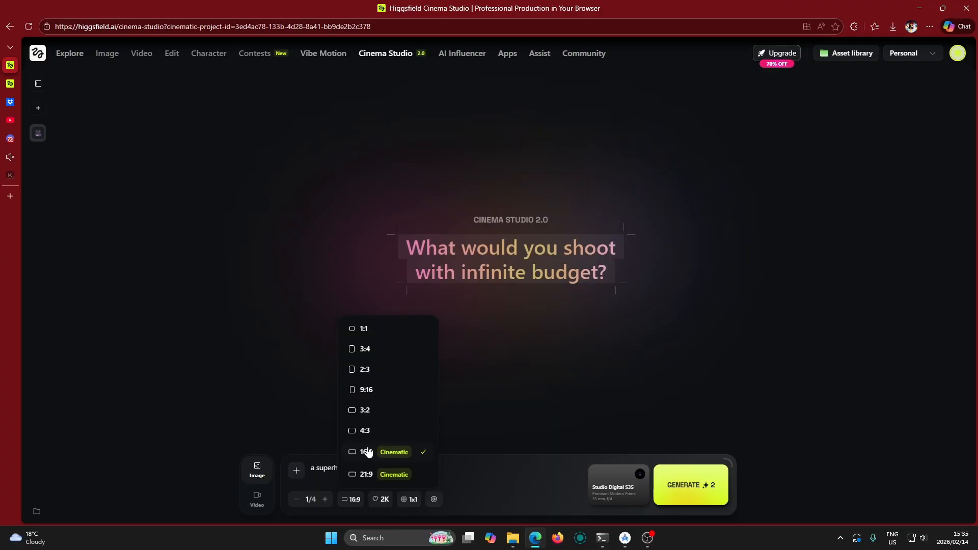
click(464, 474)
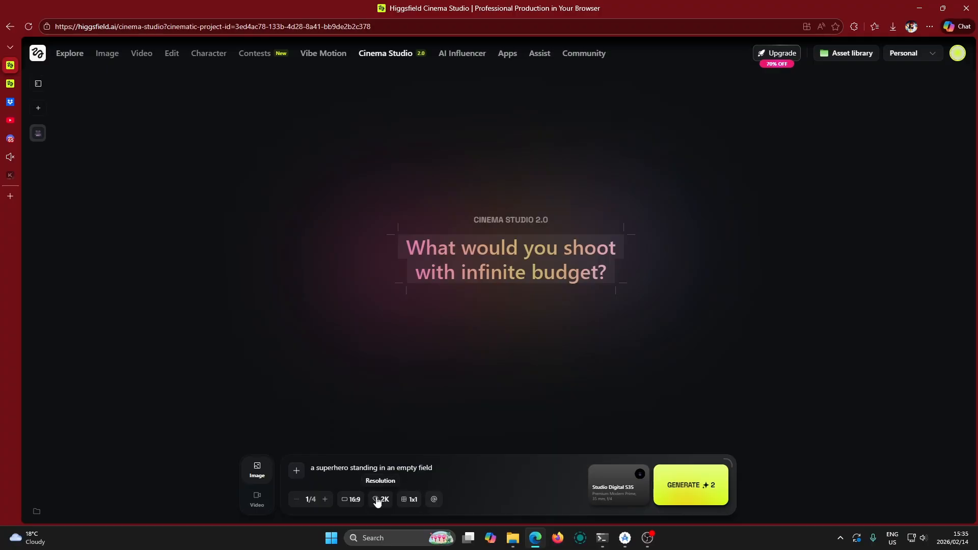
click(351, 500)
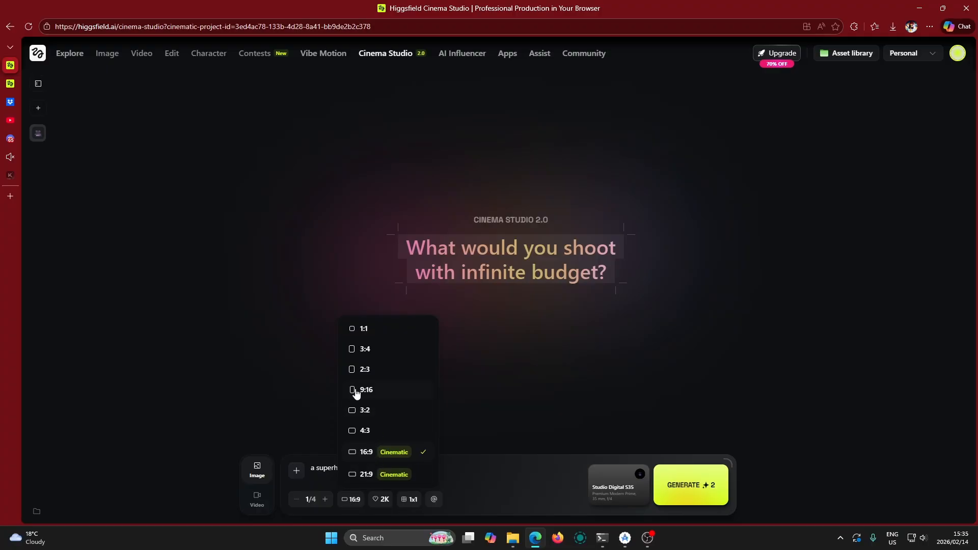
click(521, 504)
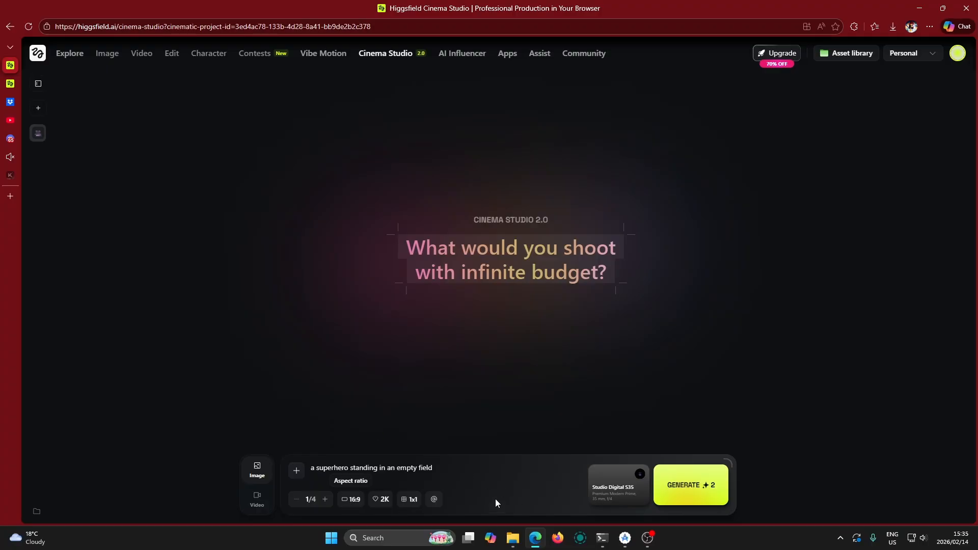
Review the available image resolutions and grid generation sizes
click(380, 500)
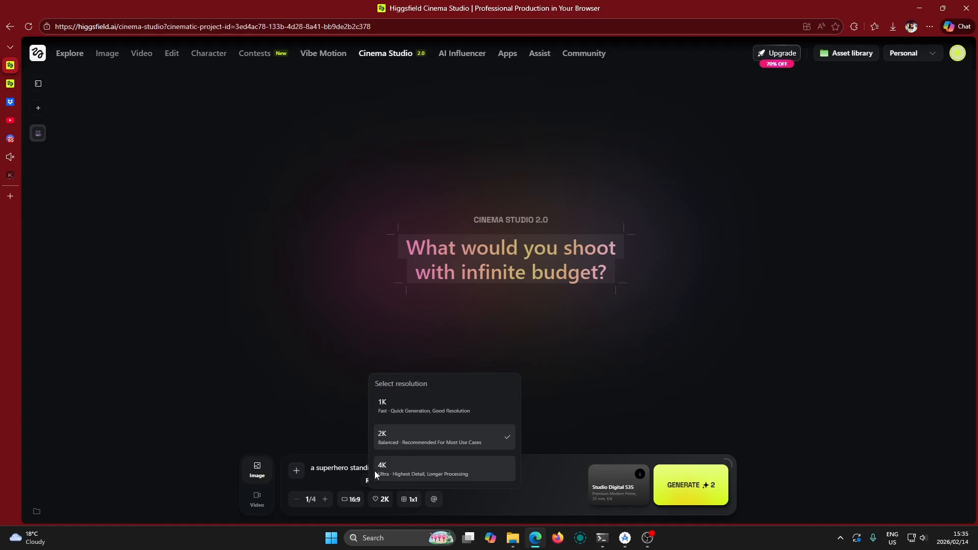
click(497, 497)
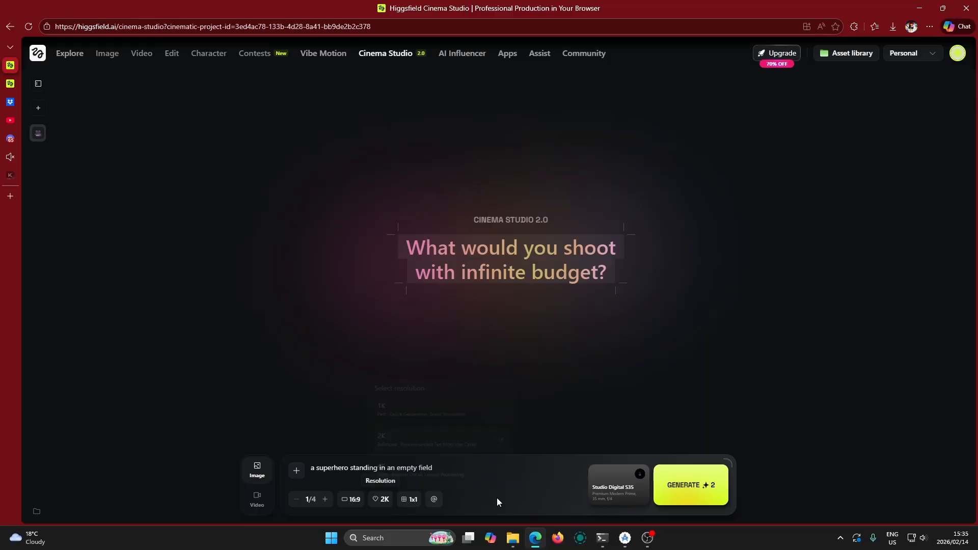
click(405, 499)
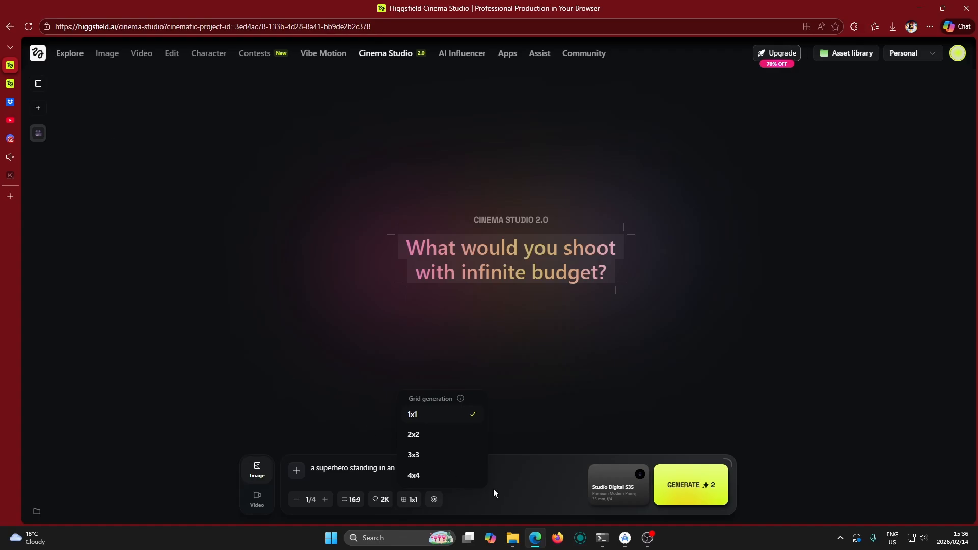
click(509, 484)
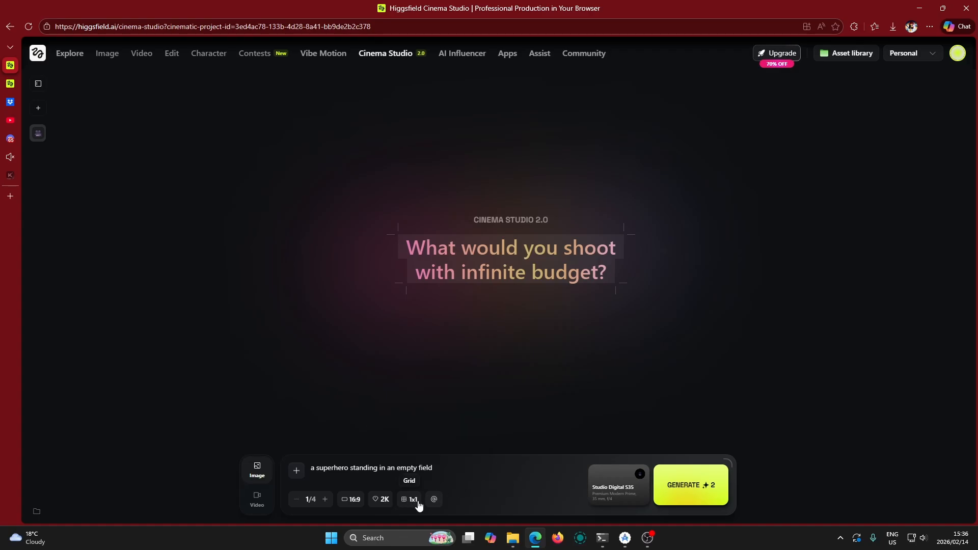
Generate the superhero image from the prompt and check the actions offered on the result
click(695, 498)
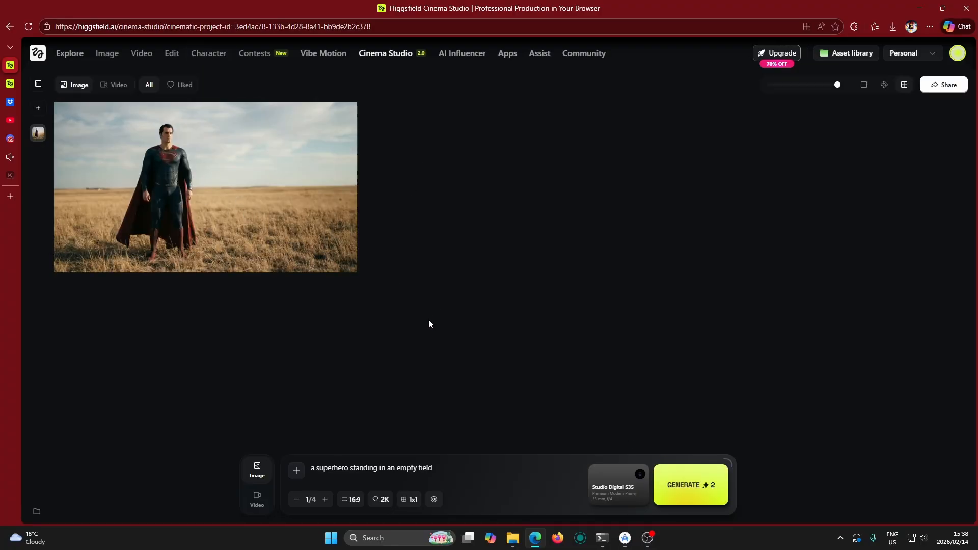
mouse_move(203, 225)
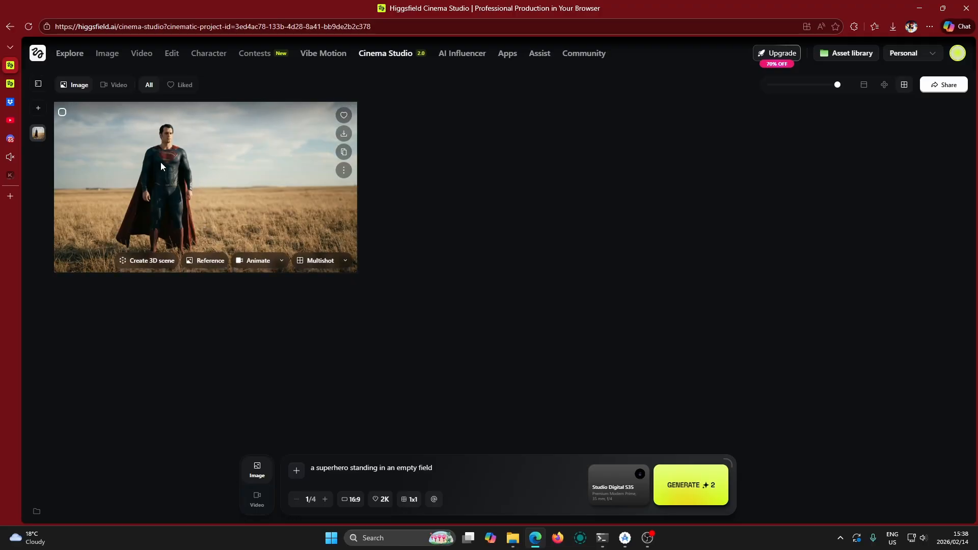
Set the camera in the image's camera setup to Classic 16mm Film
click(608, 491)
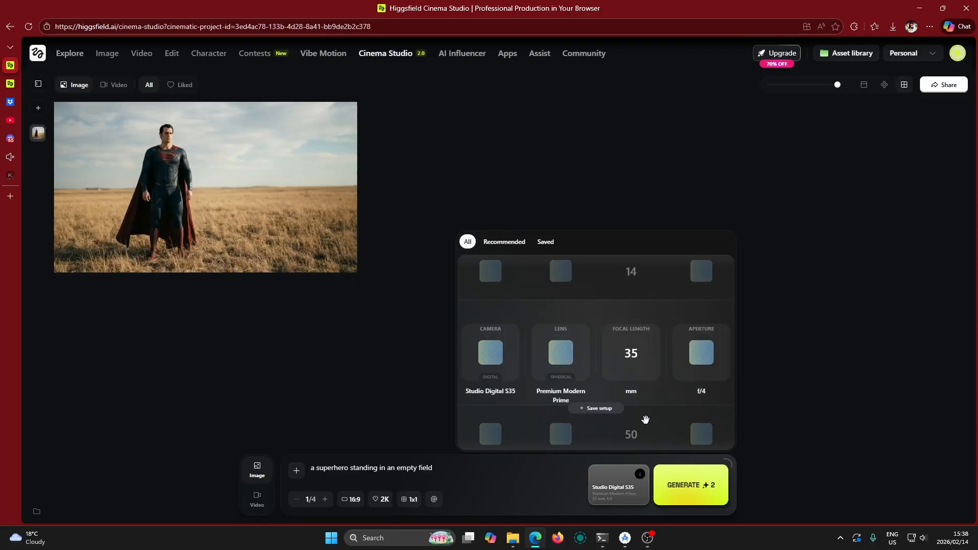
click(607, 498)
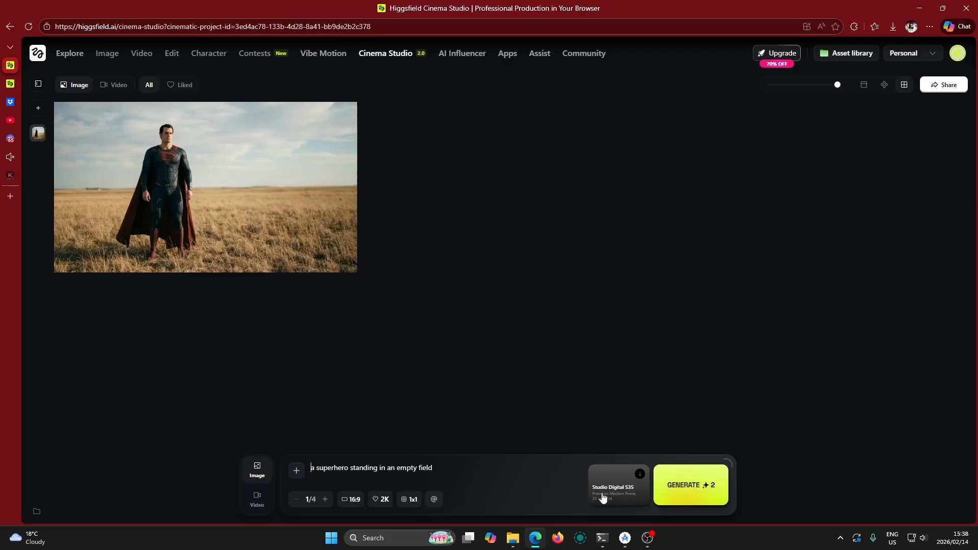
click(617, 481)
scroll(485, 354, down, 2)
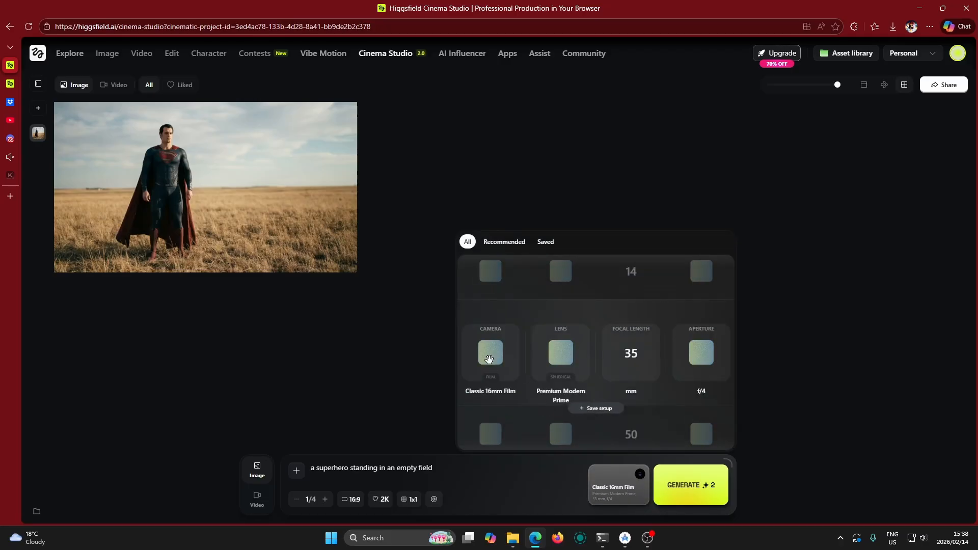
scroll(495, 356, up, 1)
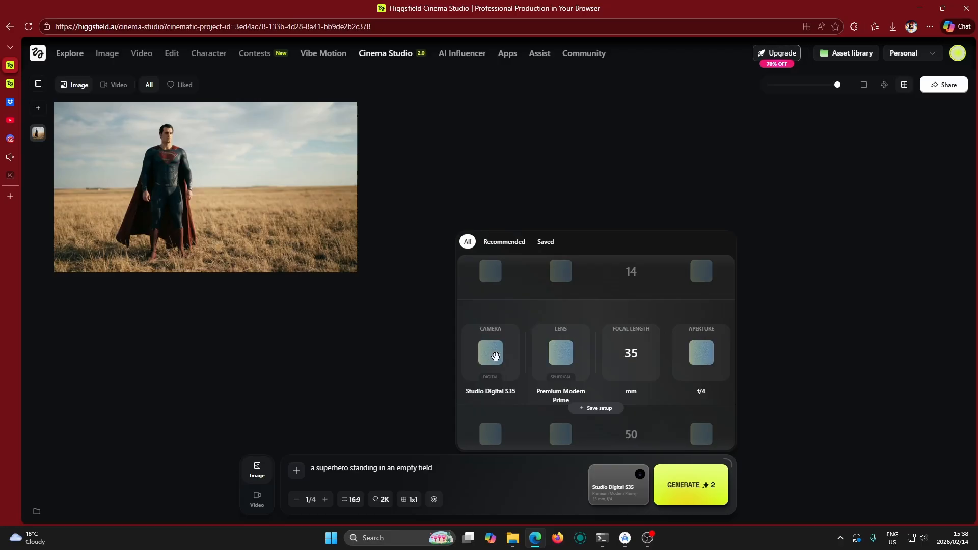
scroll(495, 356, down, 1)
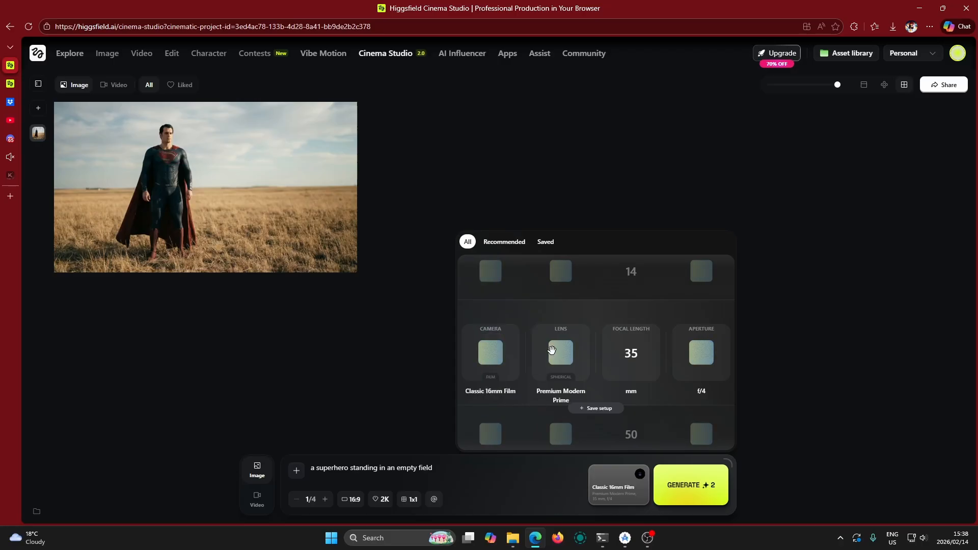
Browse the lens choices, including 70s Cinema Prime, and return to Premium Modern Prime
scroll(568, 362, down, 1)
scroll(569, 362, down, 1)
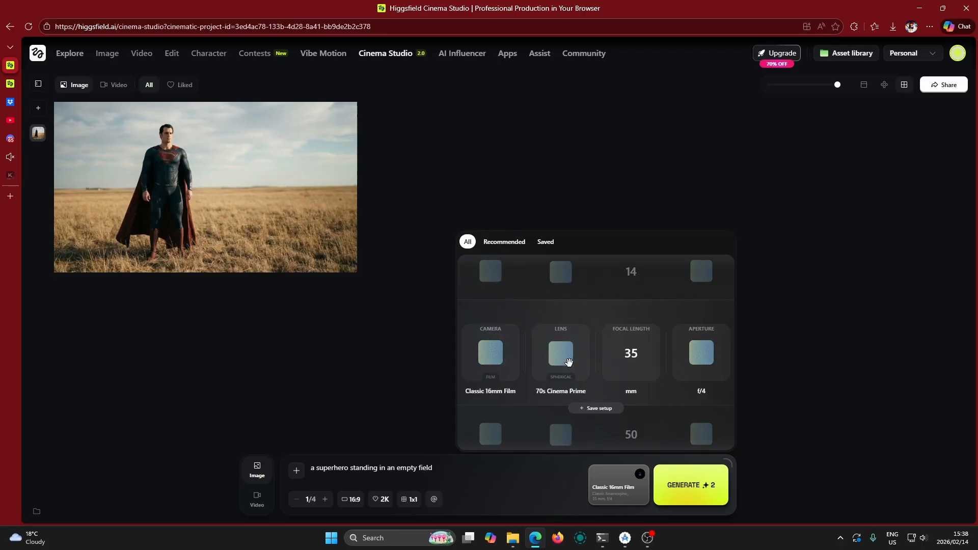
scroll(569, 362, up, 1)
scroll(568, 362, up, 1)
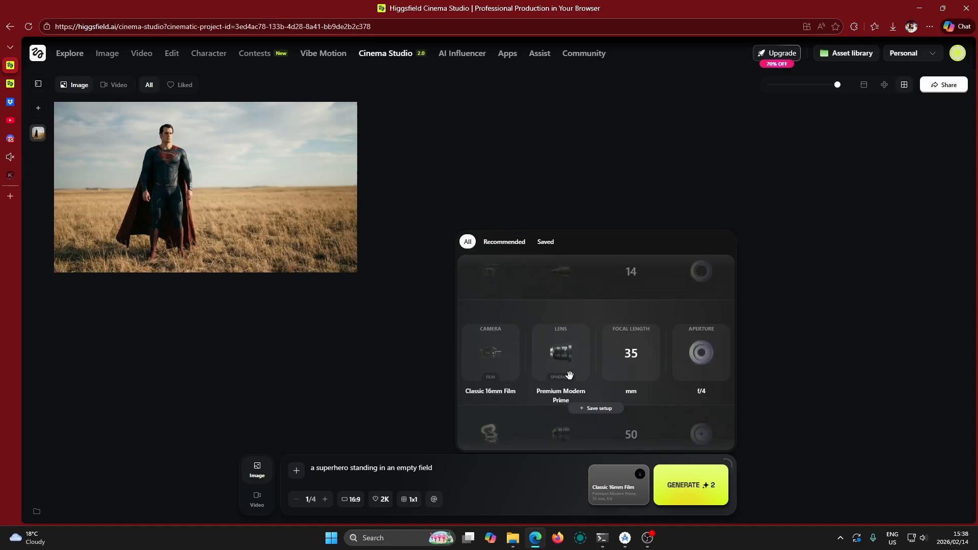
Try the f/1.4 aperture in the camera setup and return to f/4
scroll(634, 362, up, 1)
scroll(632, 362, down, 1)
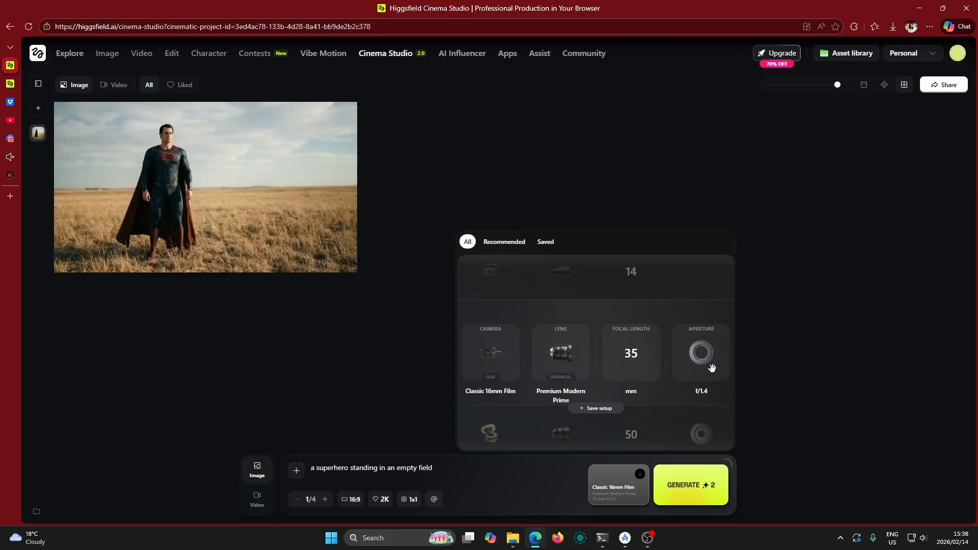
scroll(712, 368, down, 1)
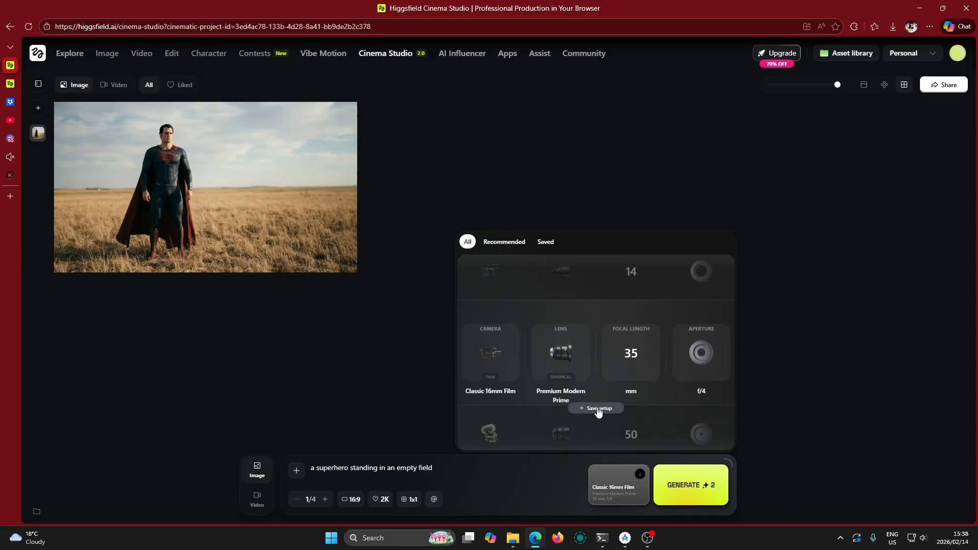
Apply the recommended camera setup with Full-Frame Cine Digital, Swirl Bokeh Portrait, 50 mm and f/1.4, and close the camera setup
click(510, 248)
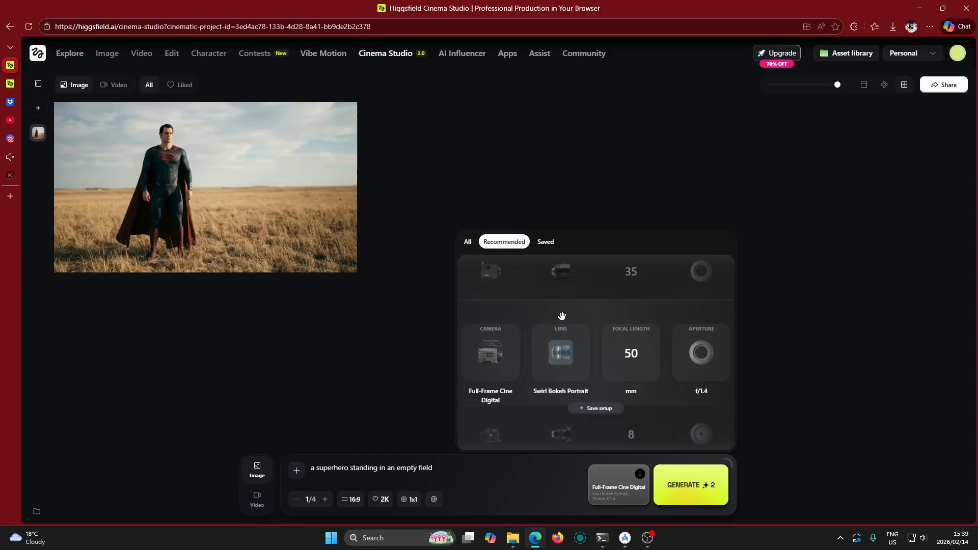
click(471, 245)
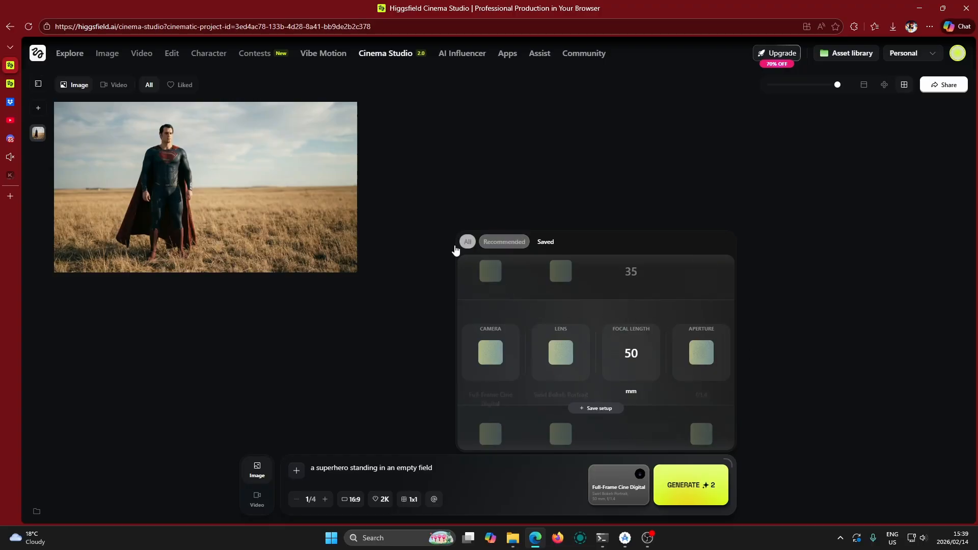
click(402, 303)
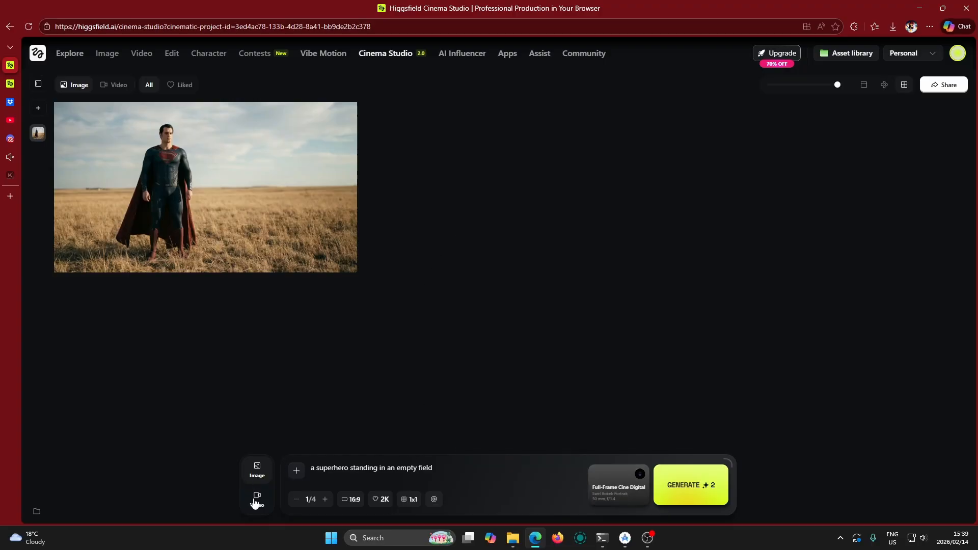
Send the generated superhero image to video as the start frame with Animate, and return to image generation
mouse_move(243, 245)
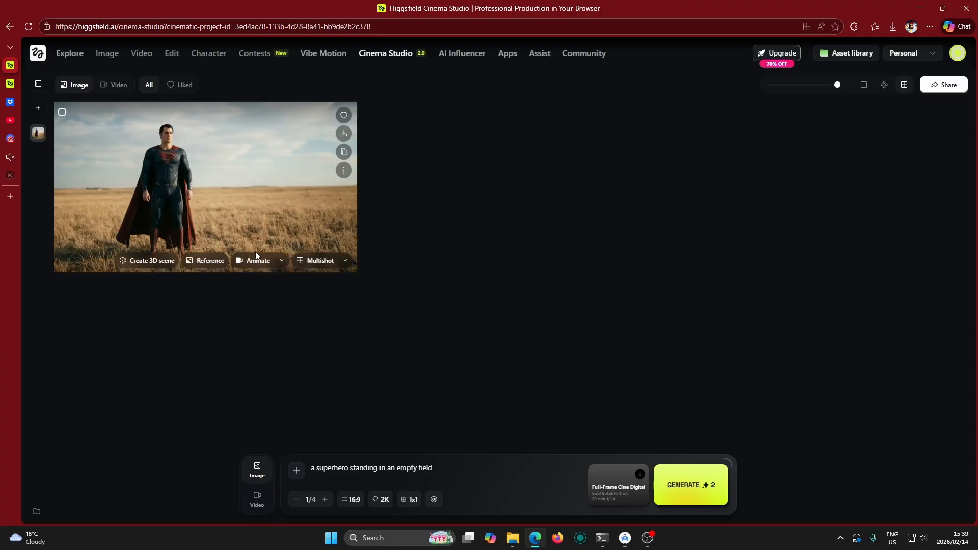
click(257, 264)
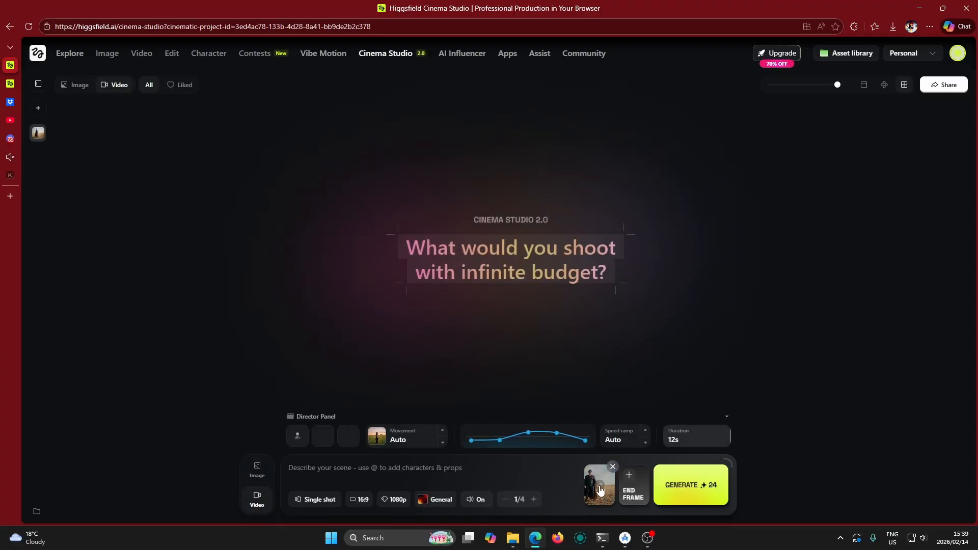
click(248, 468)
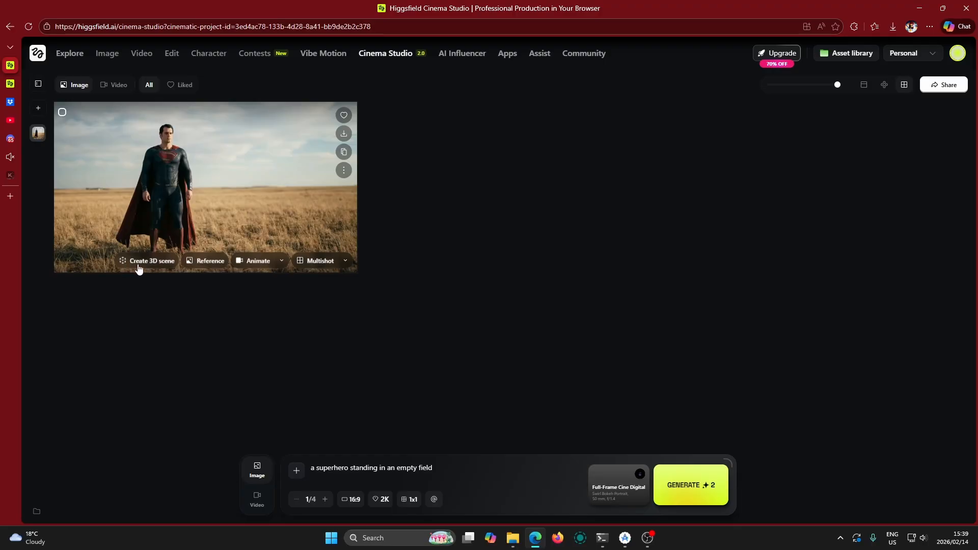
Create a 3D scene from the superhero image and open that scene
click(152, 263)
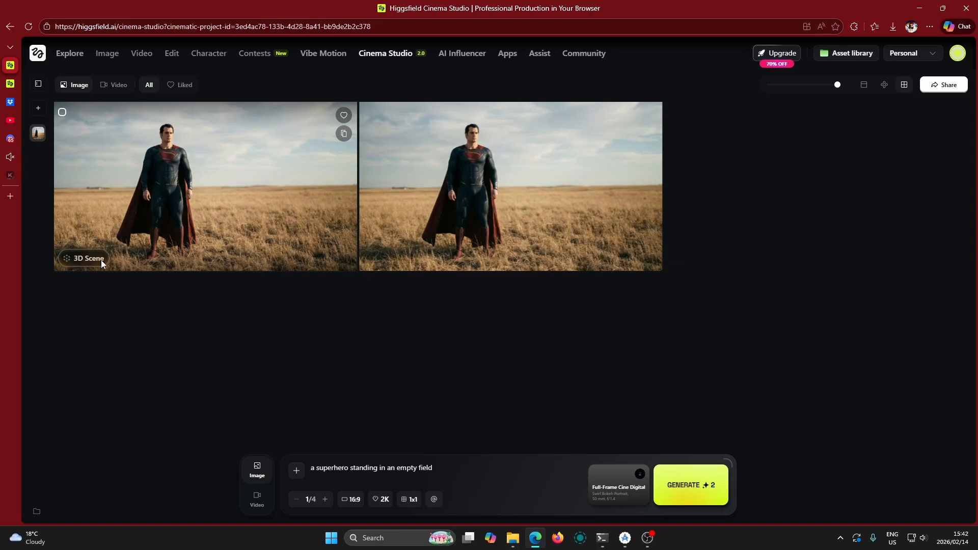
click(116, 257)
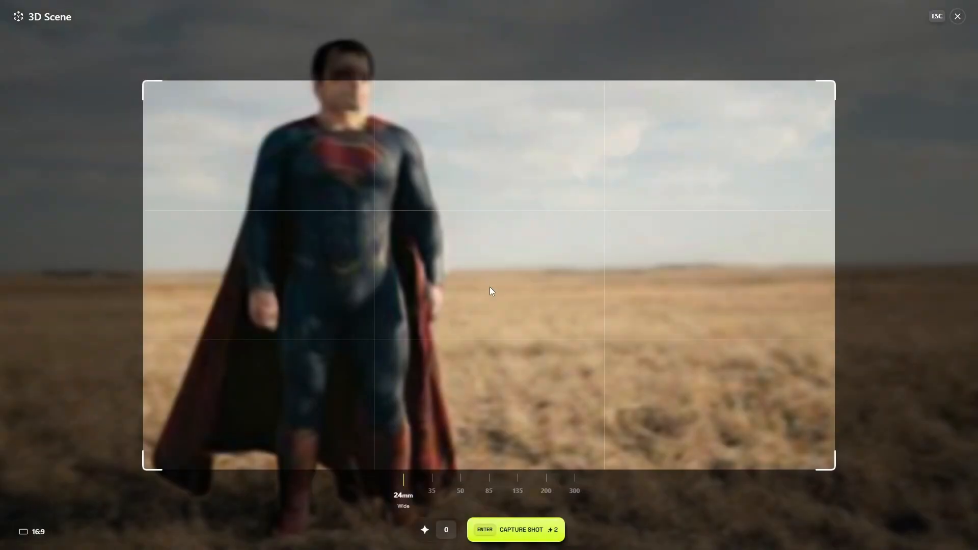
Reframe the 3D scene to a low-angle close-up of the superhero's upper body, capture the shot and exit the scene
drag(541, 272, 492, 224)
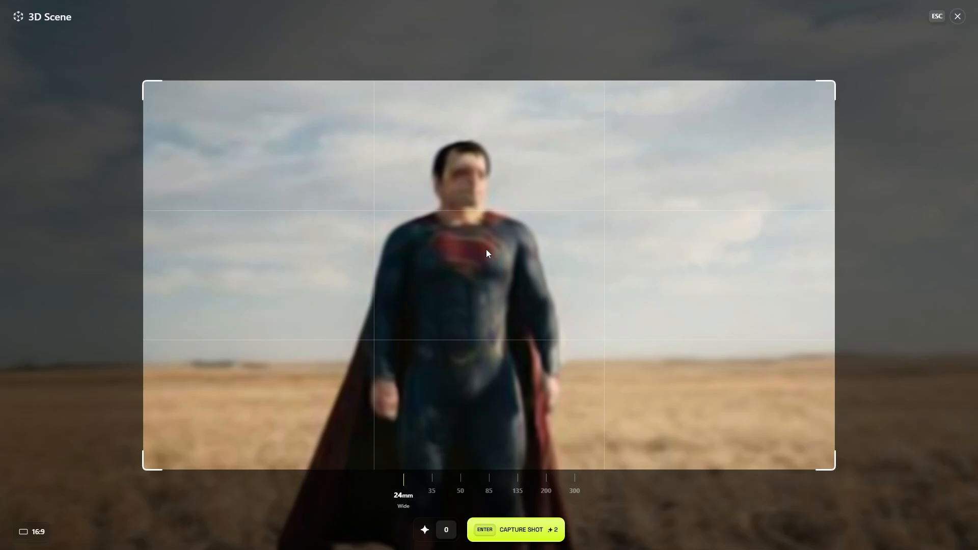
drag(524, 265, 466, 176)
scroll(510, 245, up, 3)
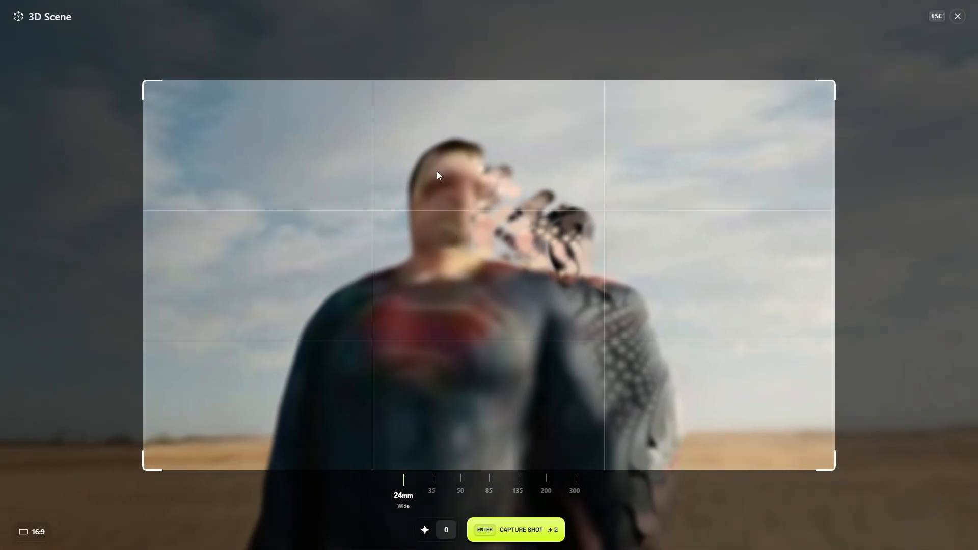
click(525, 531)
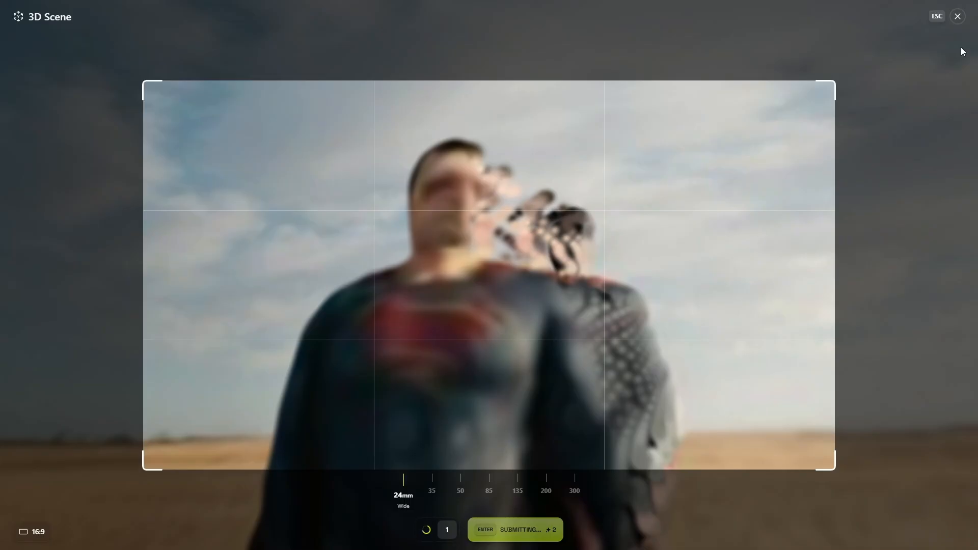
click(958, 18)
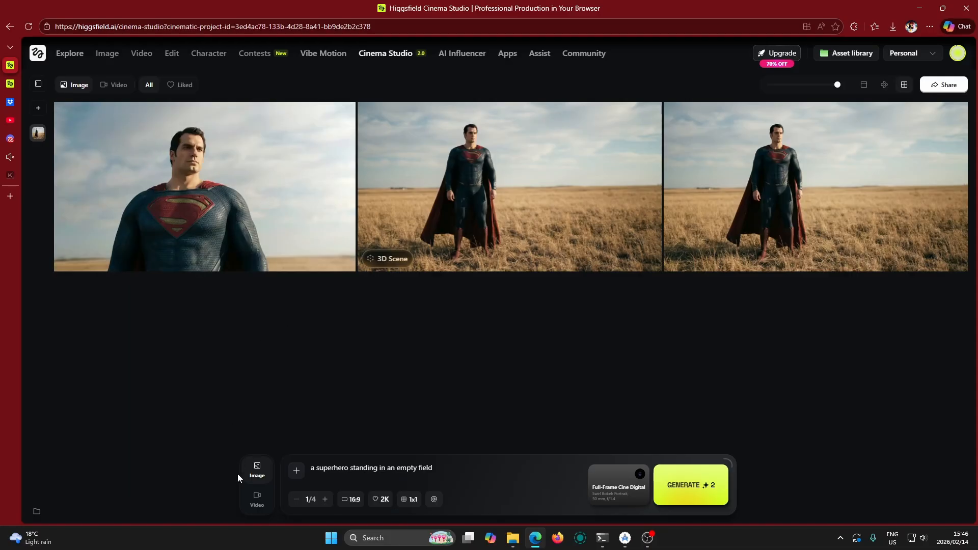
Add the captured close-up from the image generations as the video's end frame
click(257, 498)
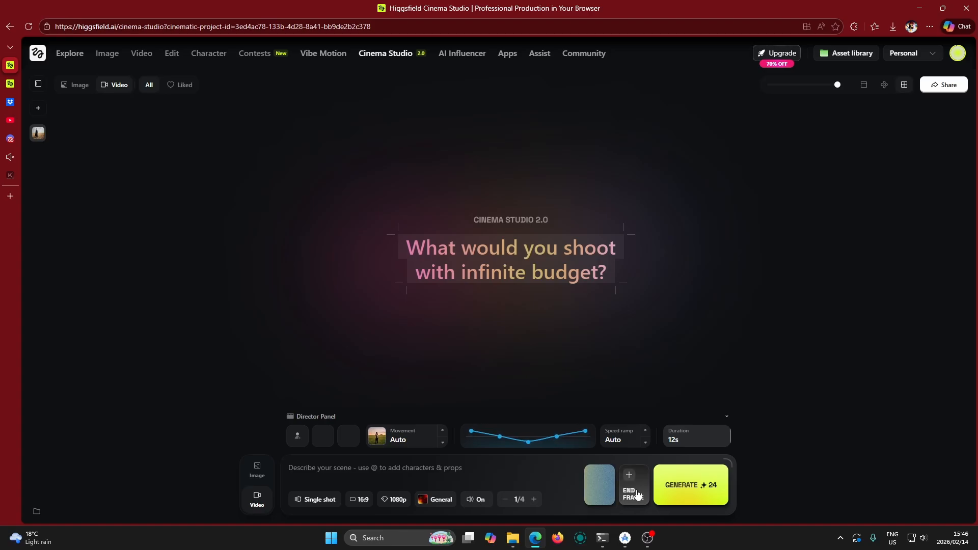
click(606, 491)
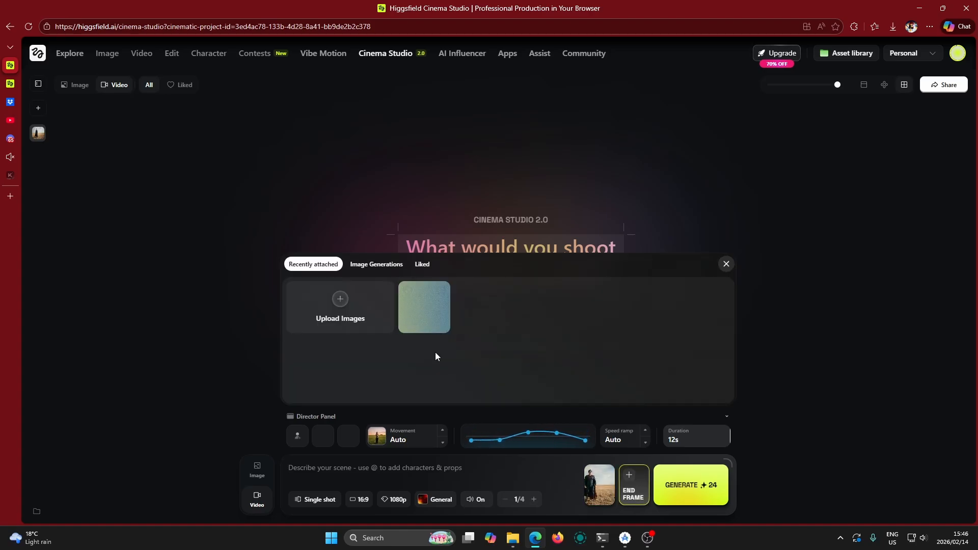
click(376, 264)
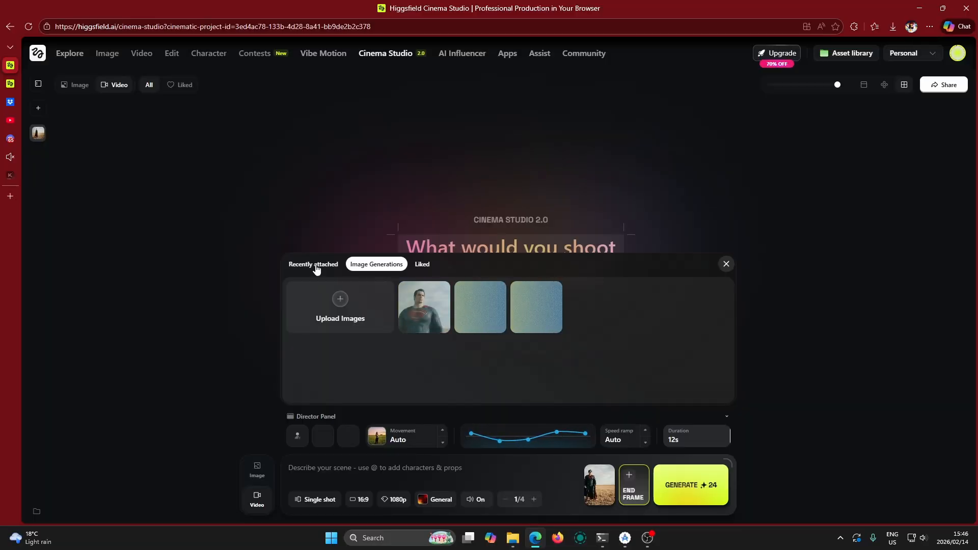
click(419, 308)
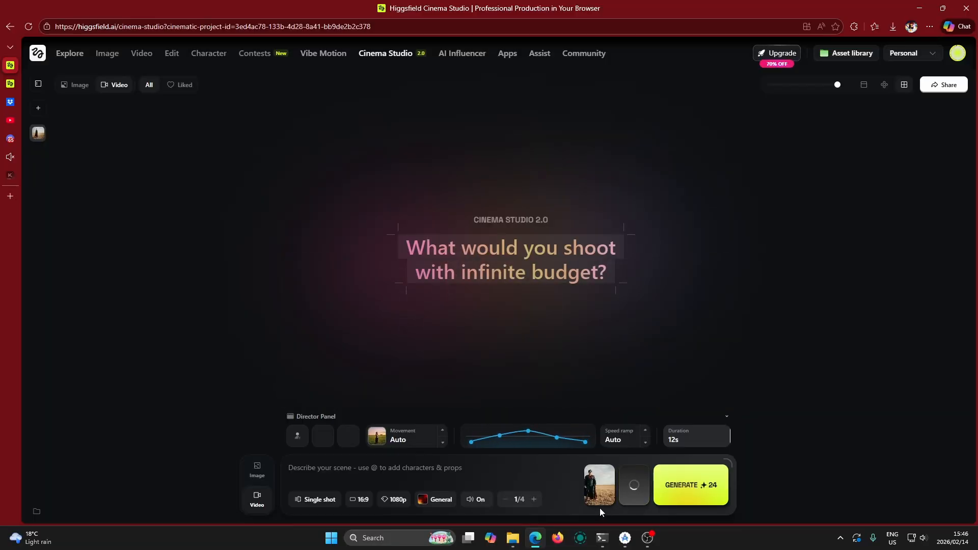
Enter the video prompt "the camera slowly zooms in"
mouse_move(608, 493)
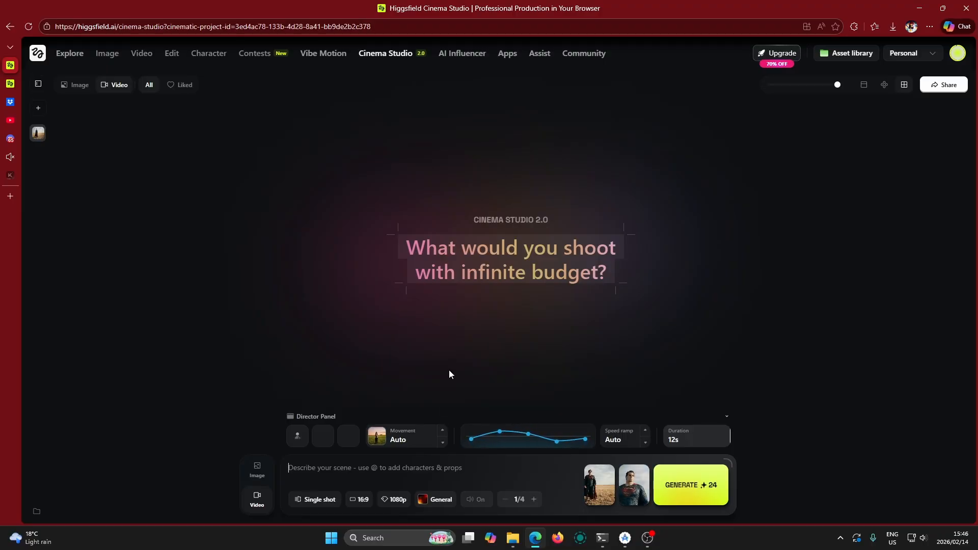
text(the)
text(camera slowly zooms in)
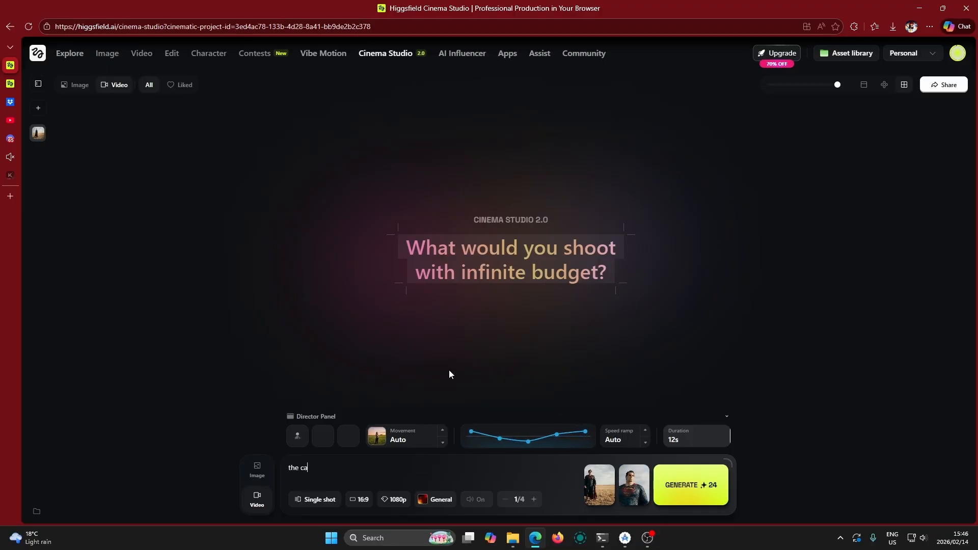
Set the video's speed ramp to Slow mo and generate the video
click(645, 431)
click(644, 431)
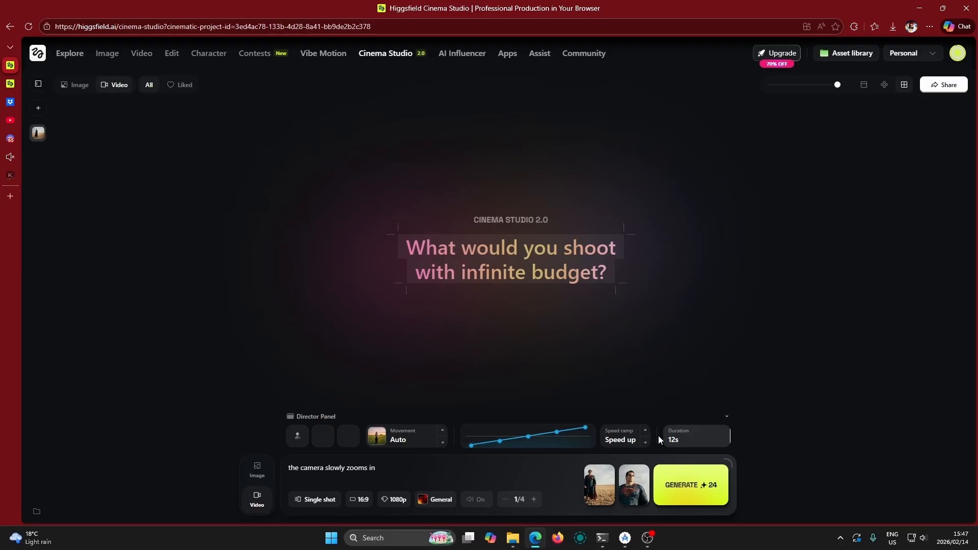
click(645, 430)
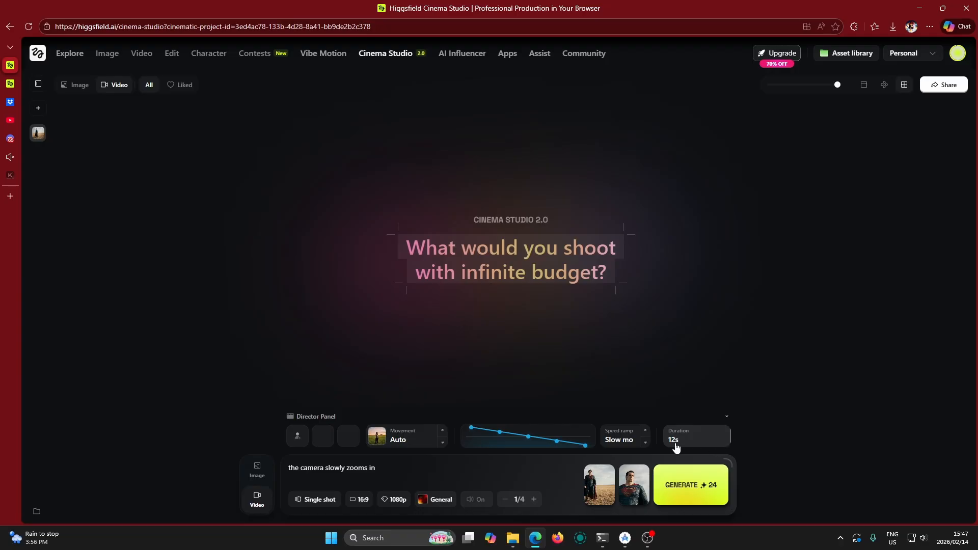
click(691, 486)
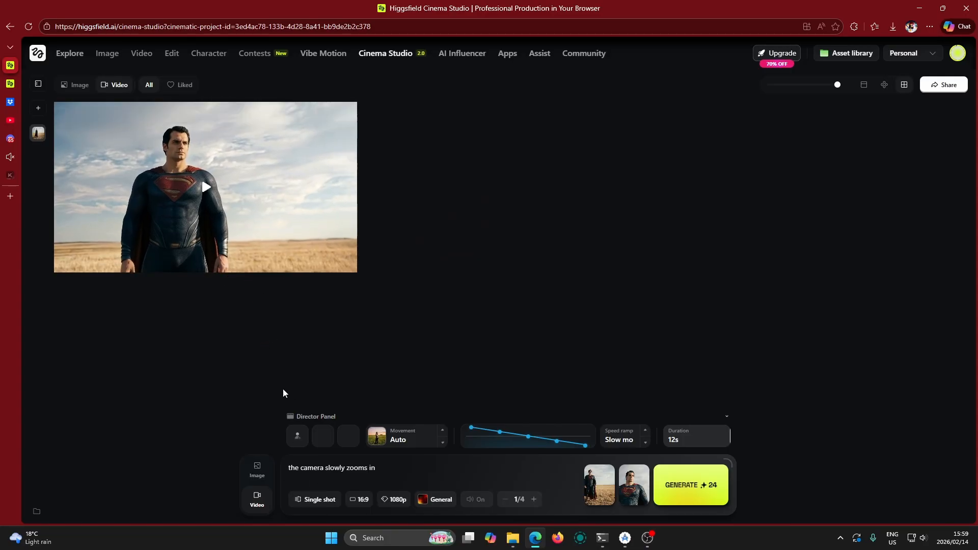
Check the shot mode options, including Multi-shot Auto and Multi-shot Manual, and keep Single shot
click(316, 501)
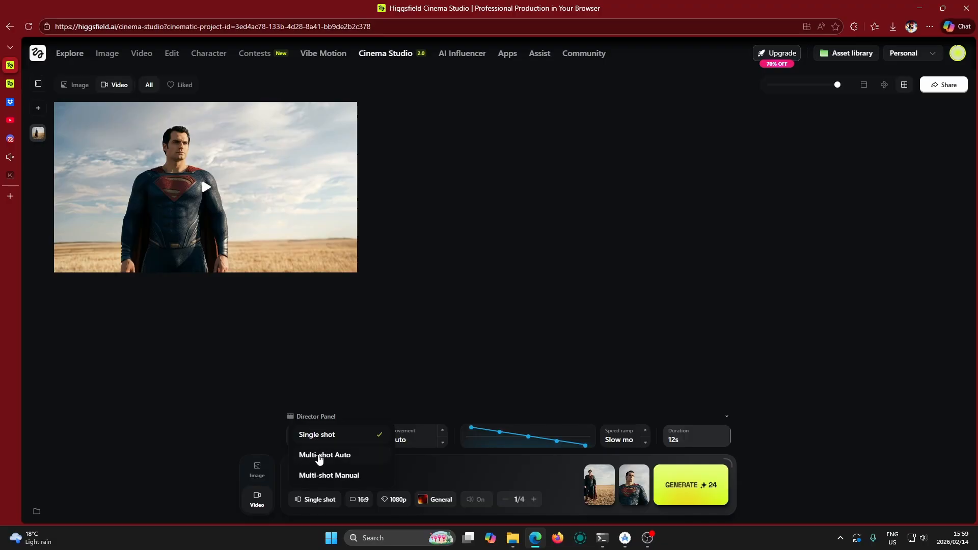
click(432, 479)
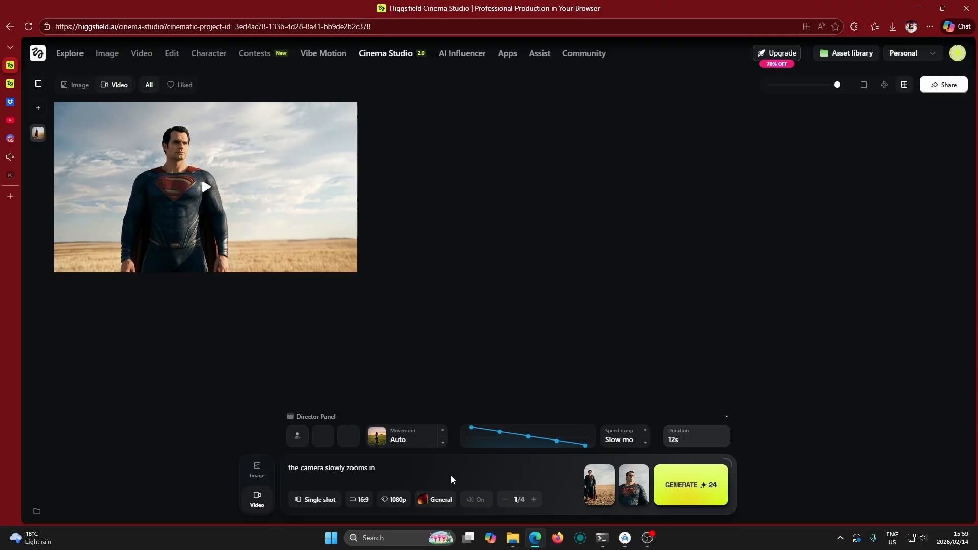
mouse_move(590, 488)
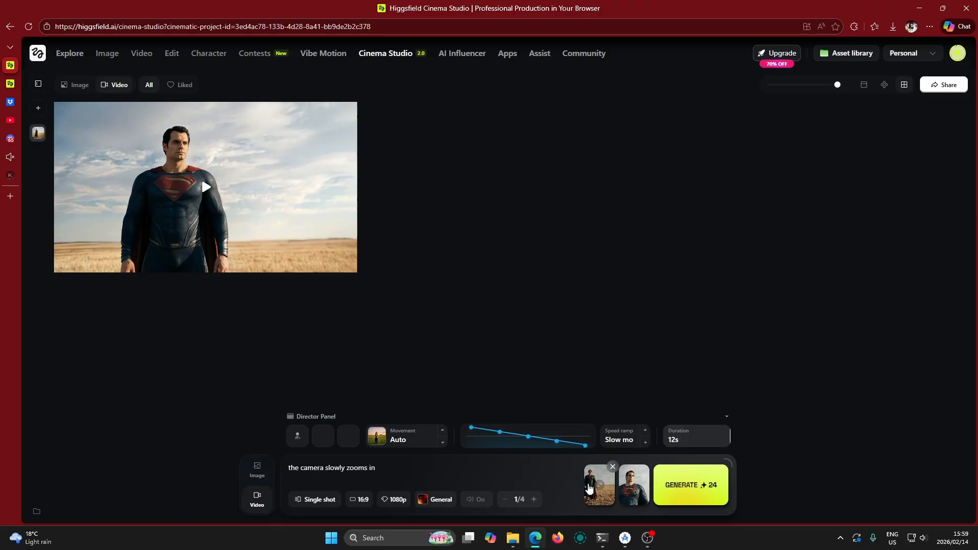